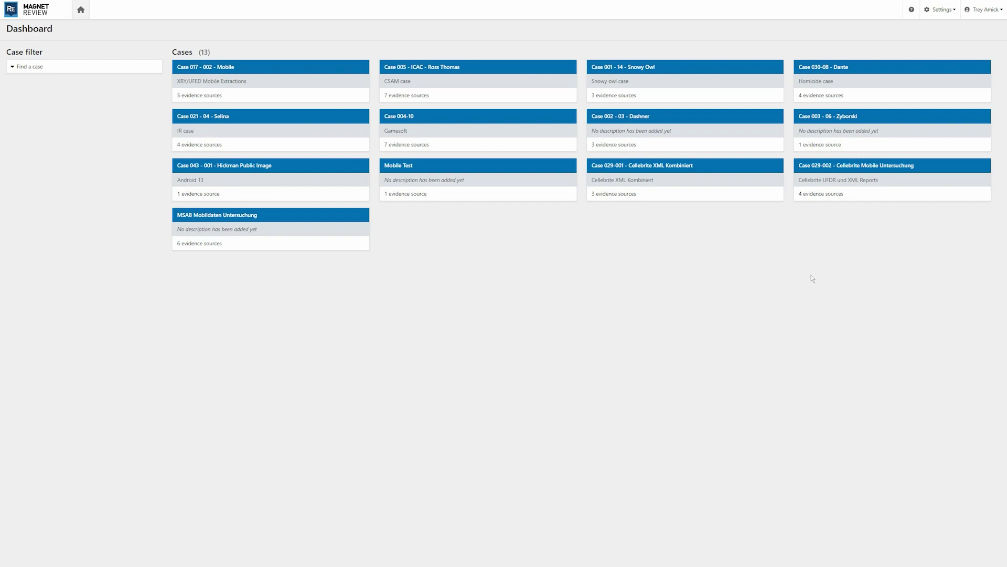
# Review the user accounts list and artifact priority settings, including Connected Devices artifacts.
pyautogui.click(938, 13)
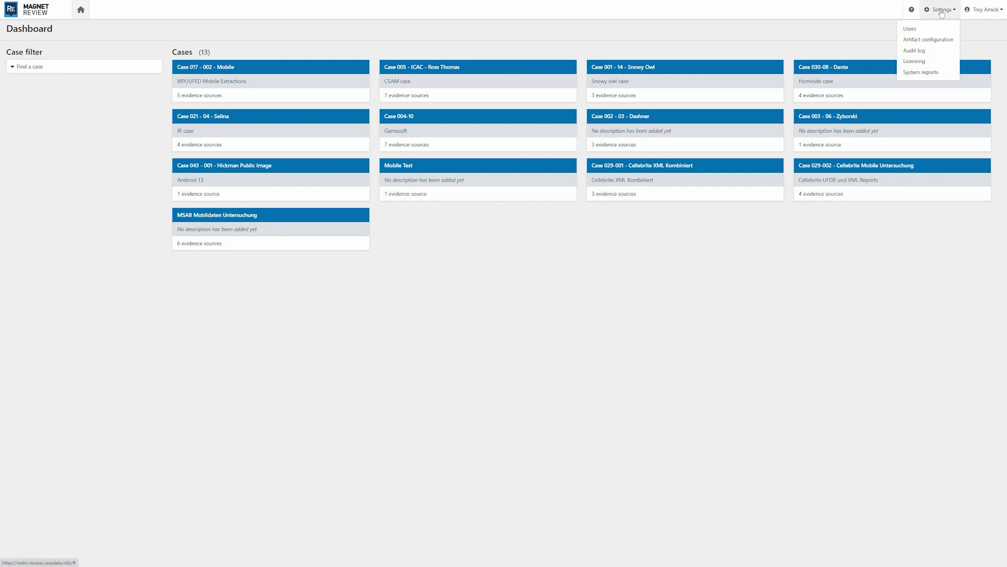
pyautogui.click(918, 29)
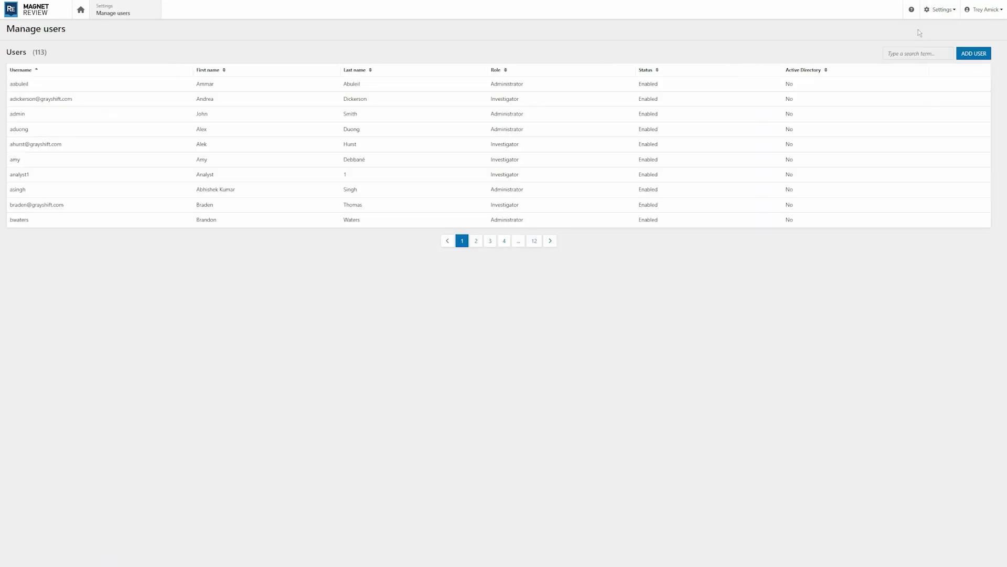
pyautogui.click(939, 11)
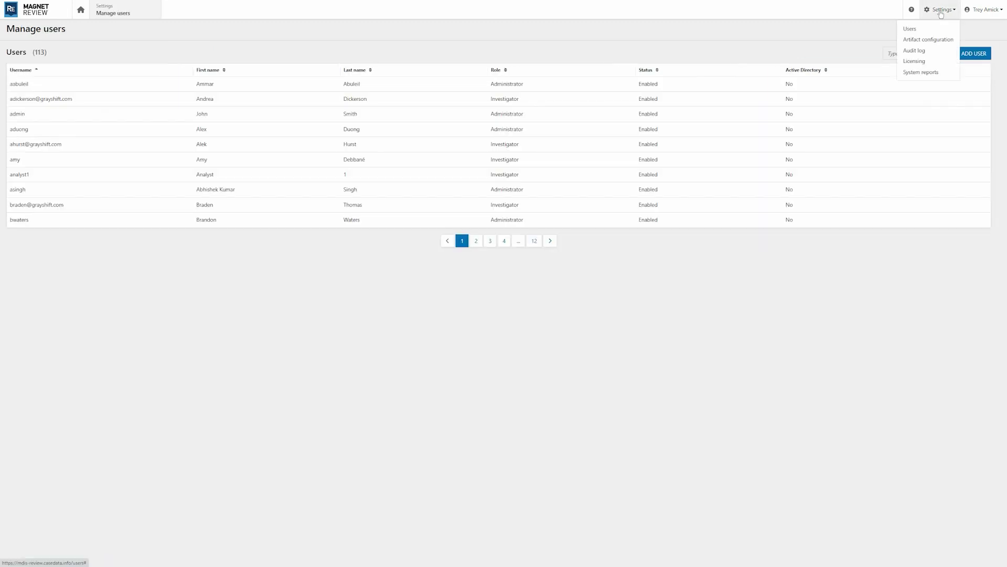
pyautogui.click(925, 39)
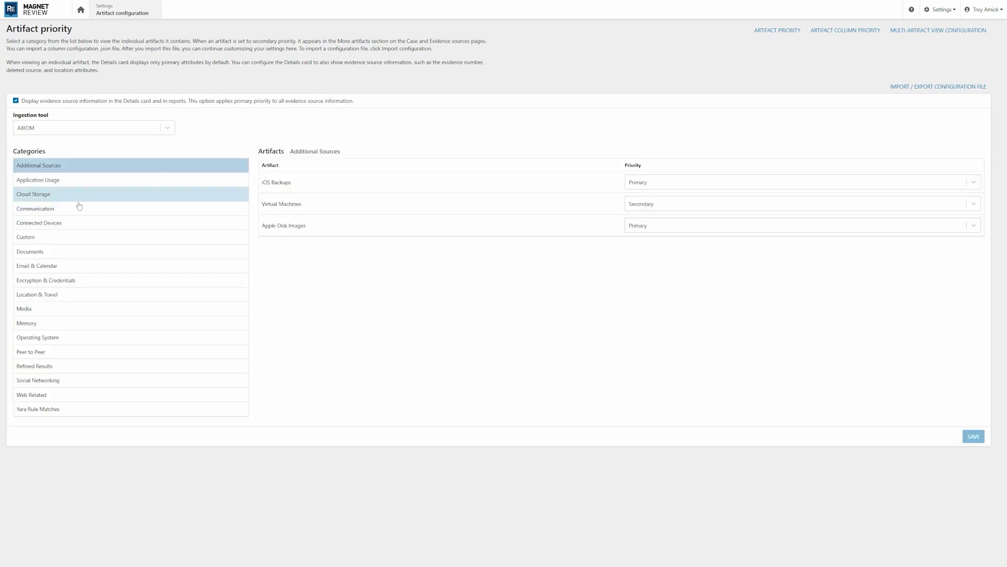
pyautogui.click(63, 227)
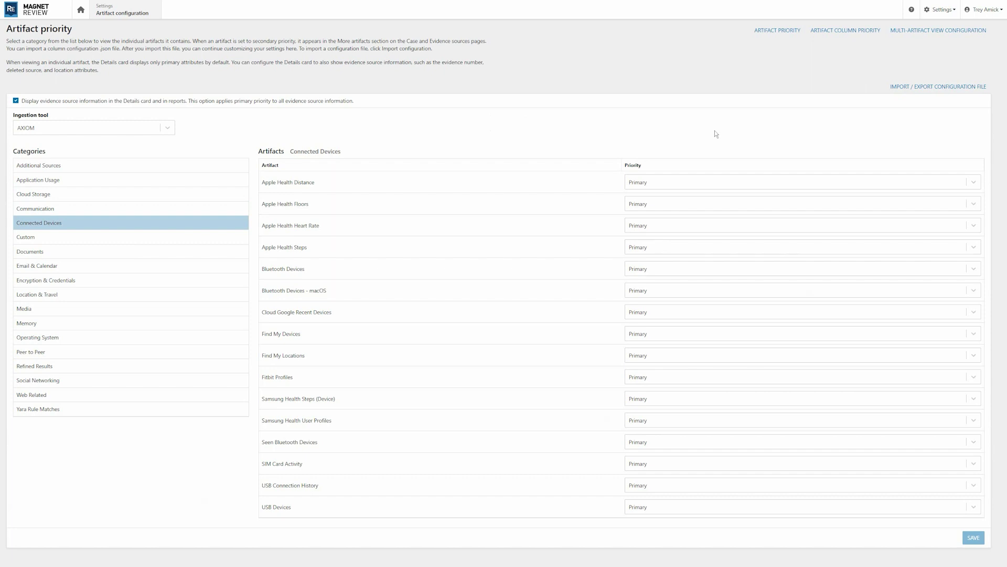
# Close the settings options and return to the case dashboard.
pyautogui.click(946, 12)
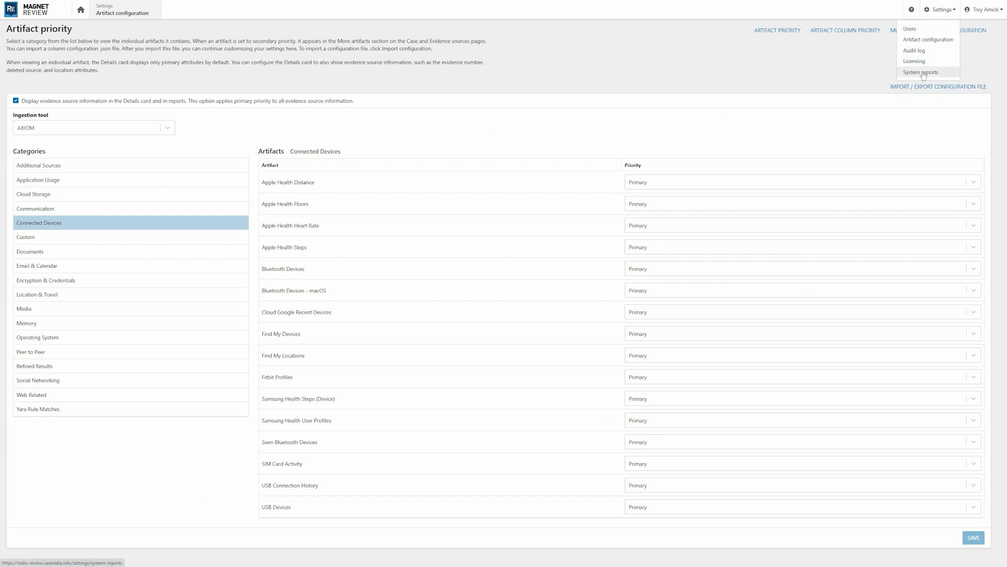
pyautogui.click(867, 13)
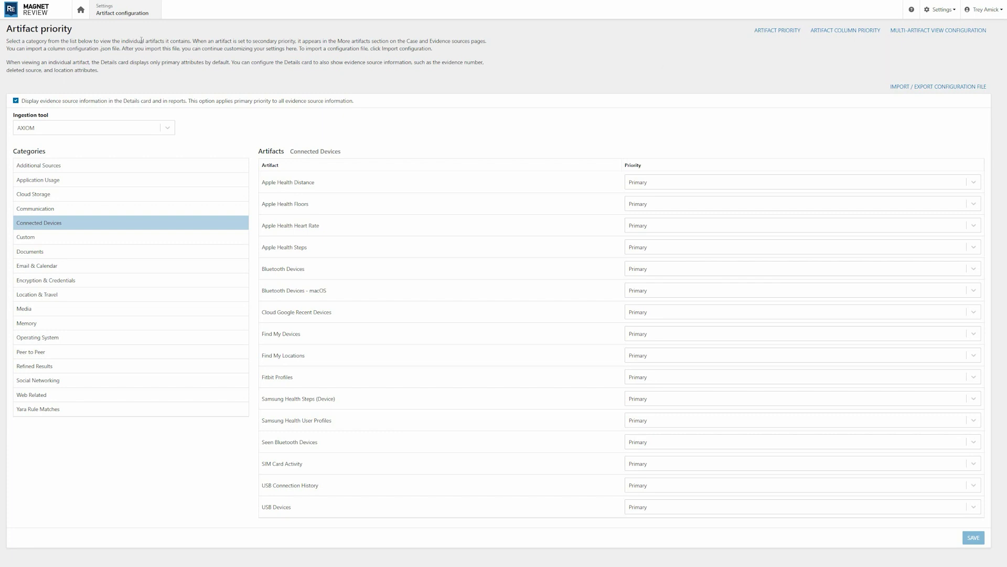
pyautogui.click(81, 10)
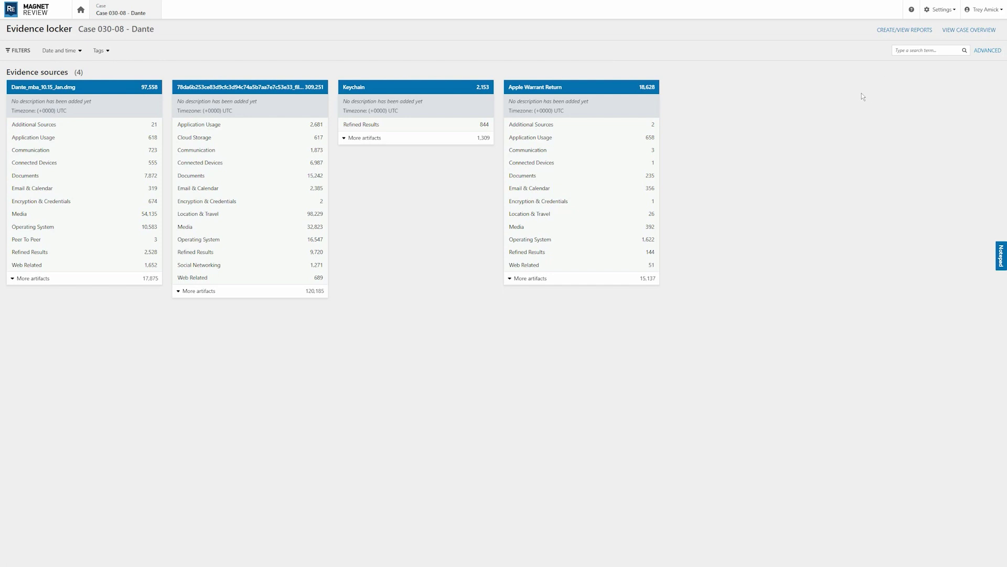
# Search the case for 'employee' and list the second source's 21 matching documents.
pyautogui.click(931, 55)
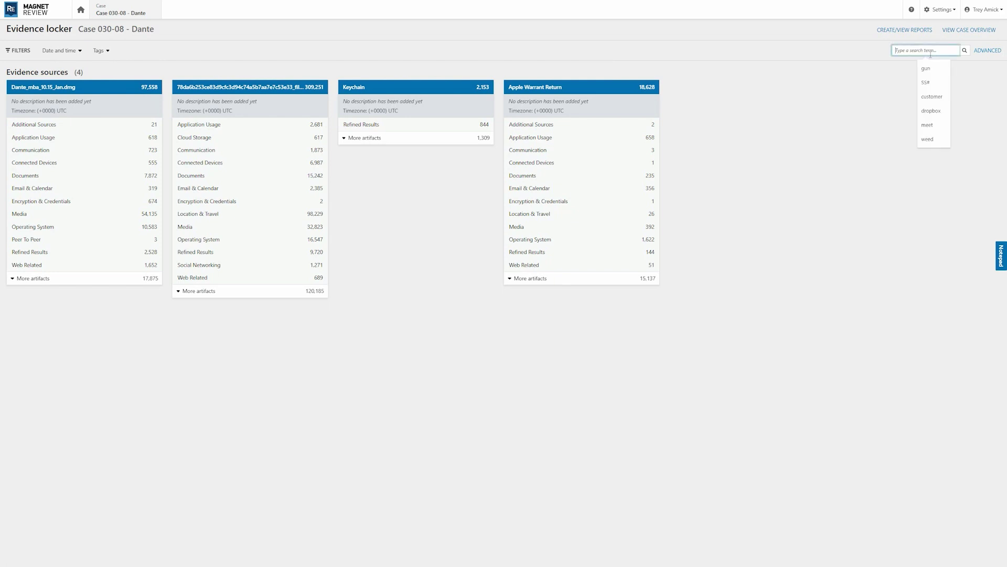
pyautogui.write('employ')
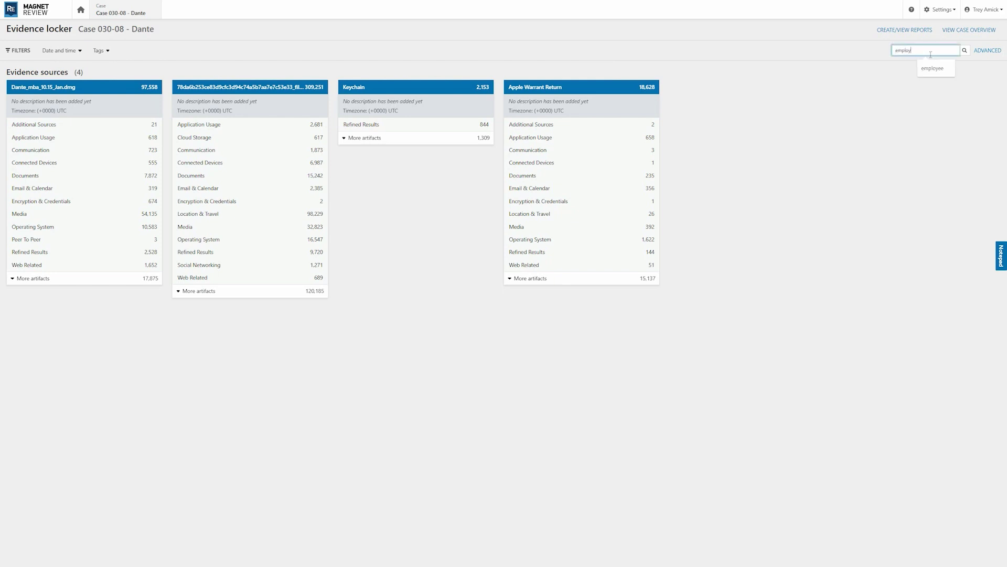
pyautogui.write('ee')
pyautogui.press('Return')
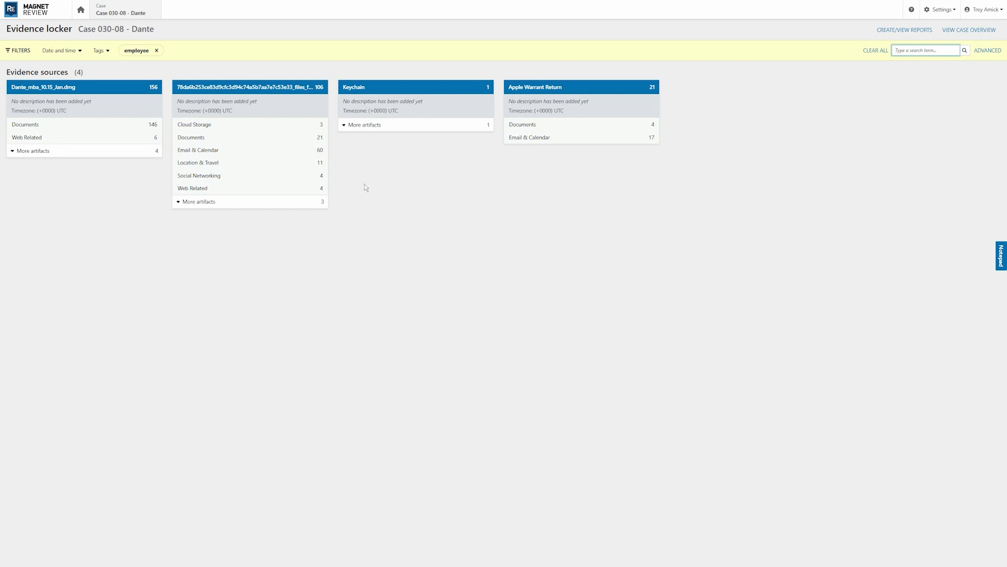
pyautogui.click(197, 137)
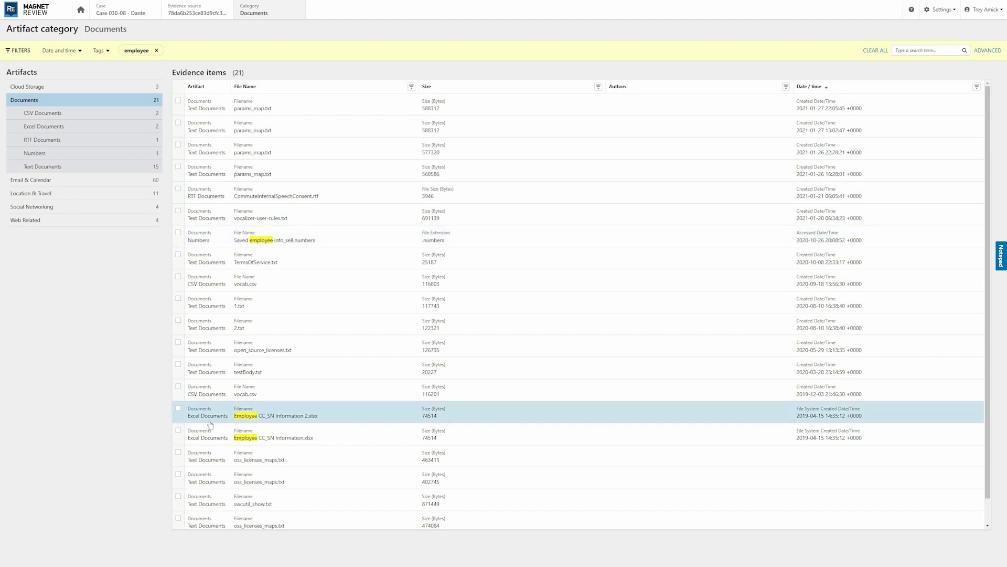
# Copy the MD5 hash of Employee CC_SN Information 2.xlsx and return to Case 030-08's evidence locker.
pyautogui.click(245, 418)
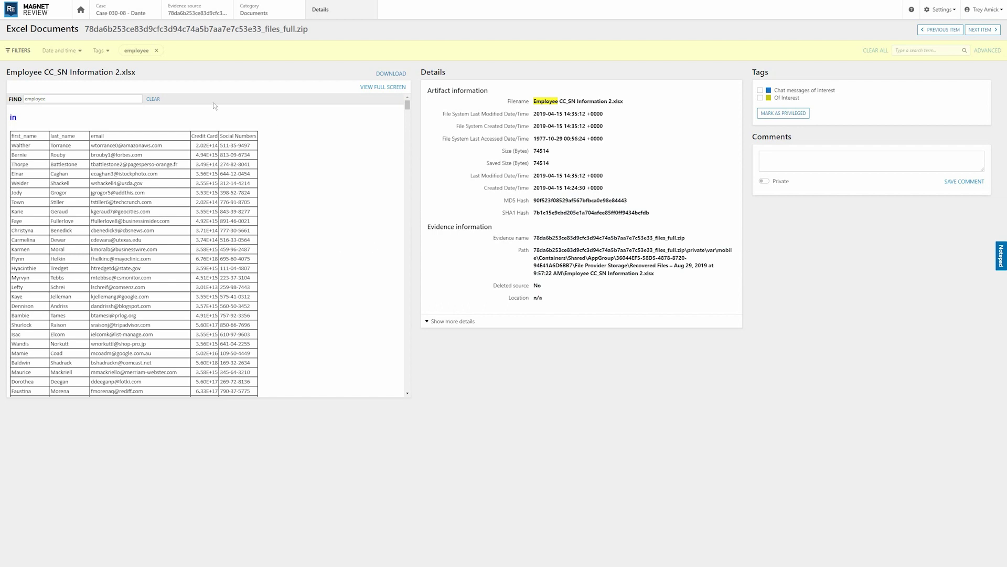
pyautogui.doubleClick(566, 200)
pyautogui.rightClick(566, 200)
pyautogui.click(512, 173)
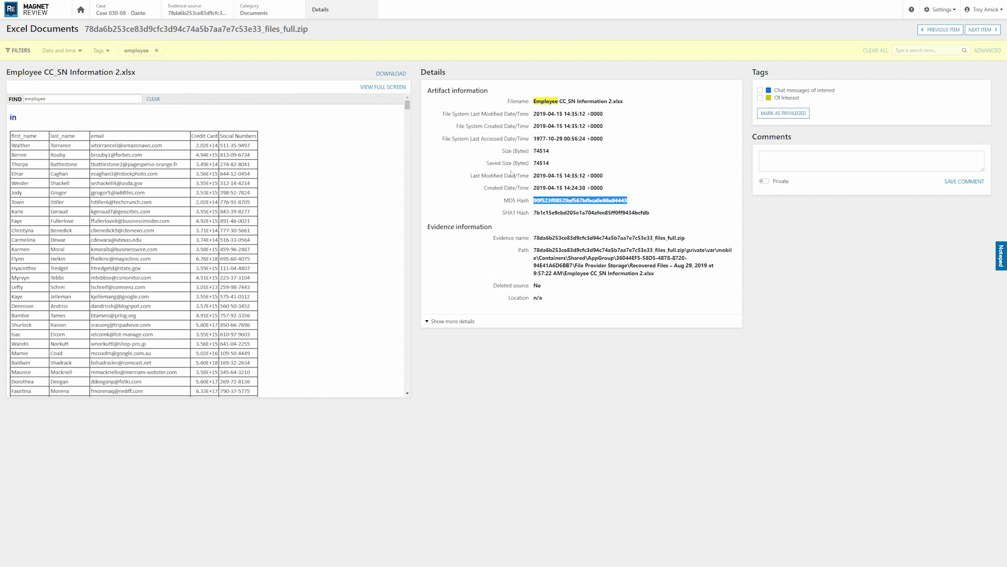
pyautogui.click(277, 44)
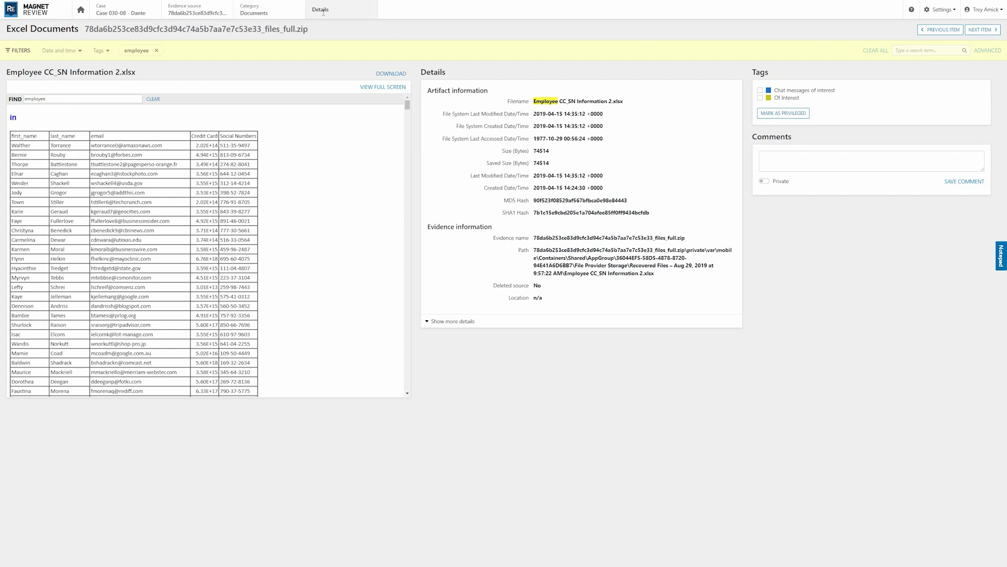
pyautogui.click(139, 11)
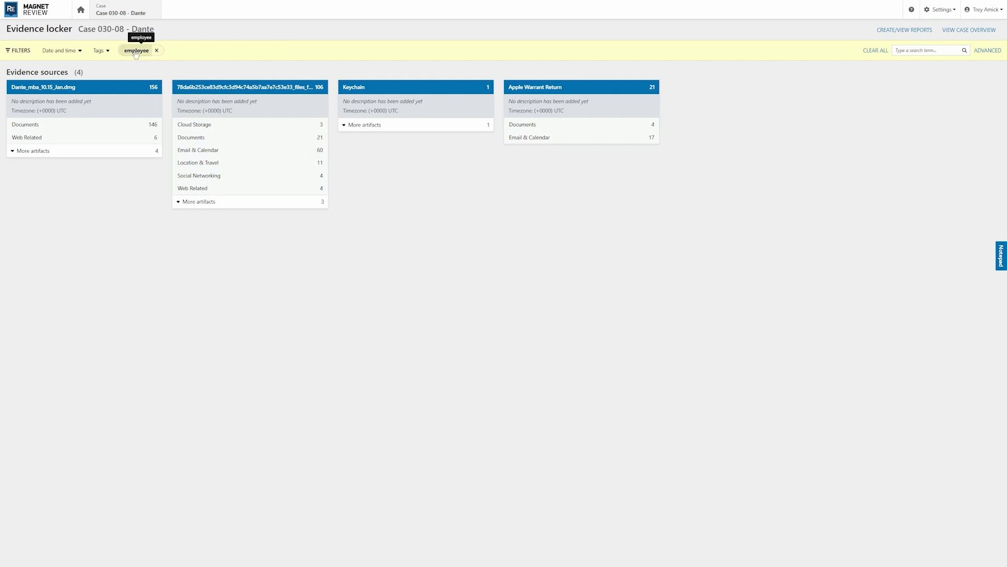
# Replace the employee filter with a search on the copied MD5 hash, then remove that hash filter.
pyautogui.click(157, 51)
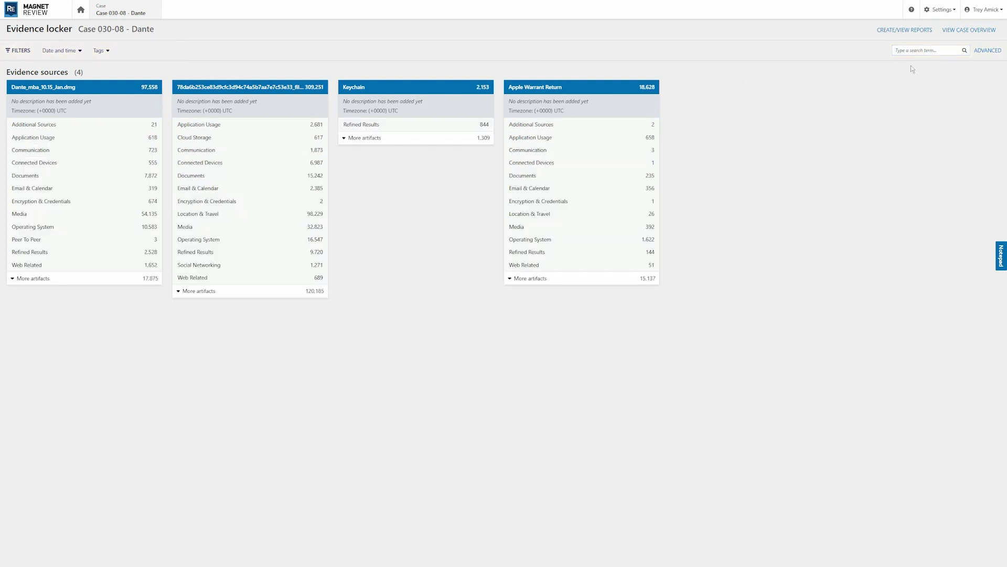
pyautogui.click(931, 54)
pyautogui.rightClick(927, 52)
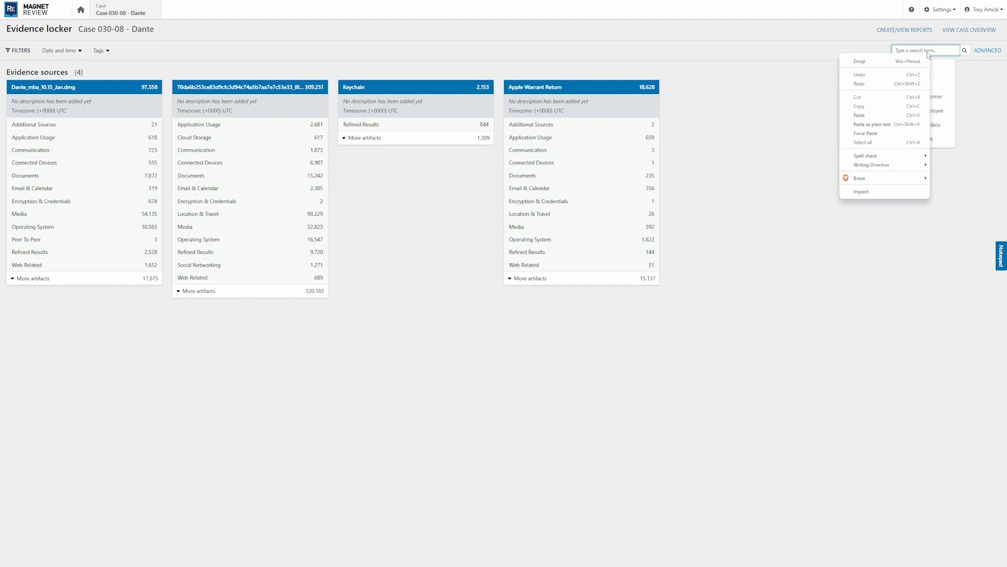
pyautogui.click(873, 97)
pyautogui.click(965, 50)
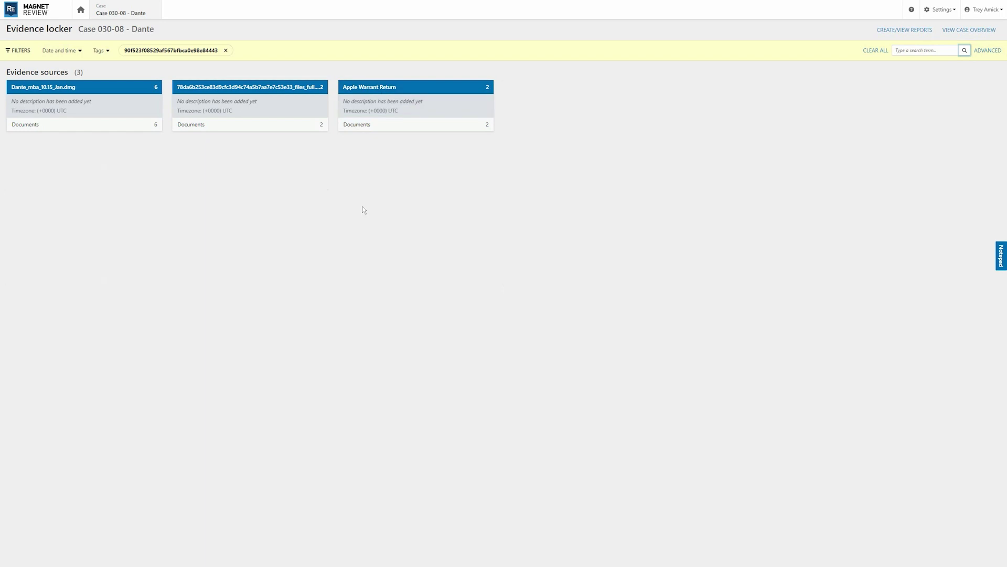
pyautogui.click(225, 50)
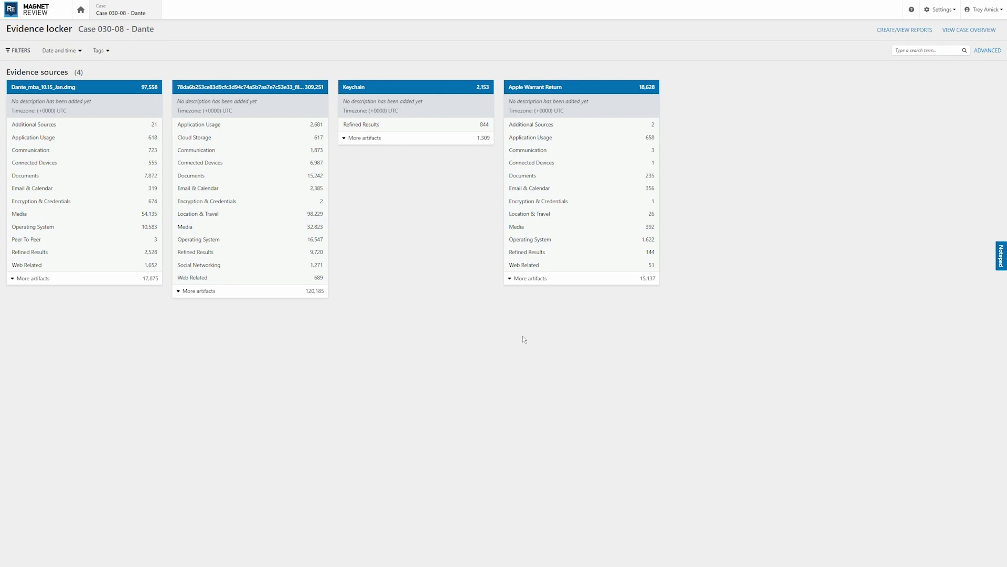
# In the zip evidence source, stack an 'employ' keyword search with a search for a person's name.
pyautogui.click(263, 94)
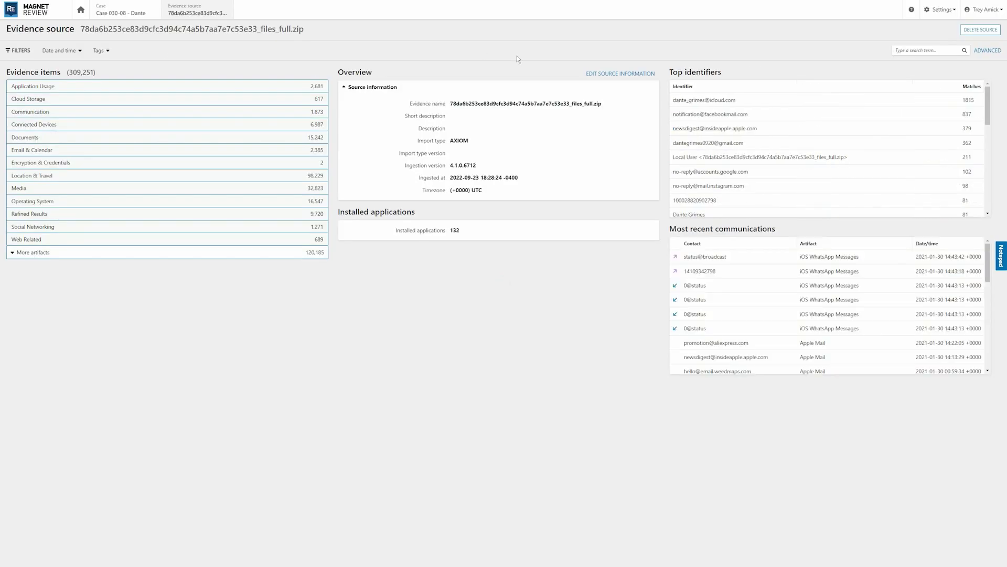
pyautogui.click(946, 49)
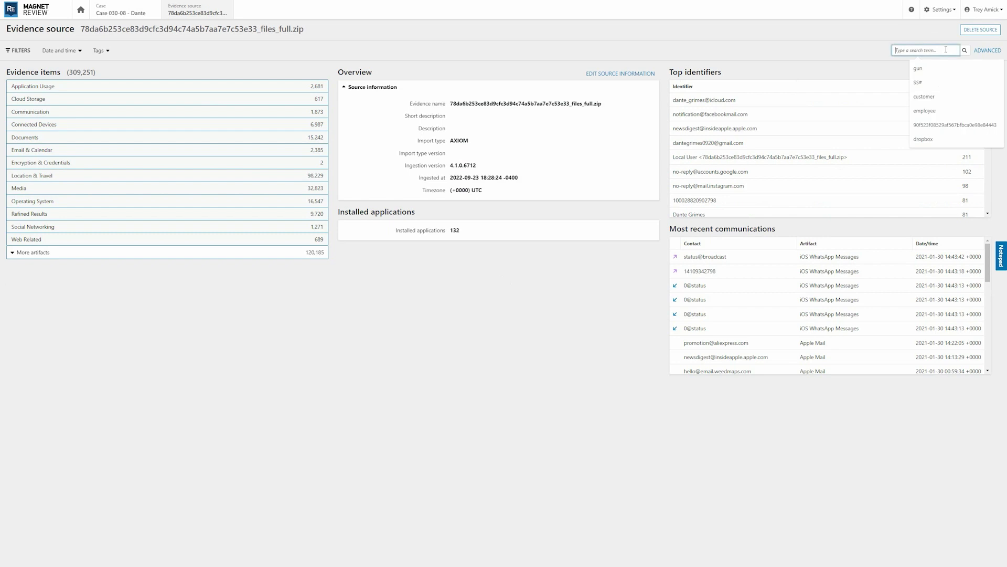
pyautogui.write('employ')
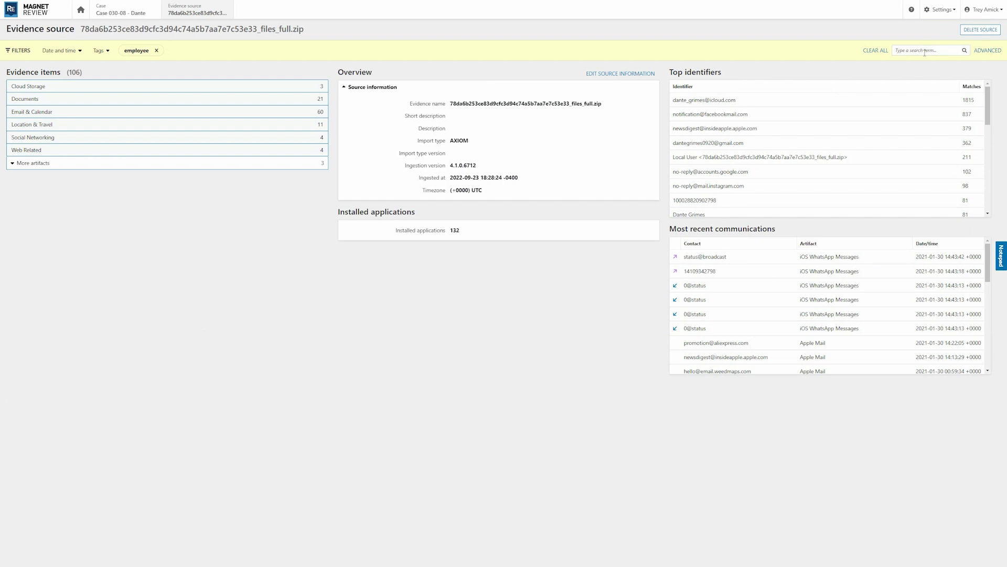
pyautogui.click(925, 53)
pyautogui.write('Jody')
pyautogui.press('Return')
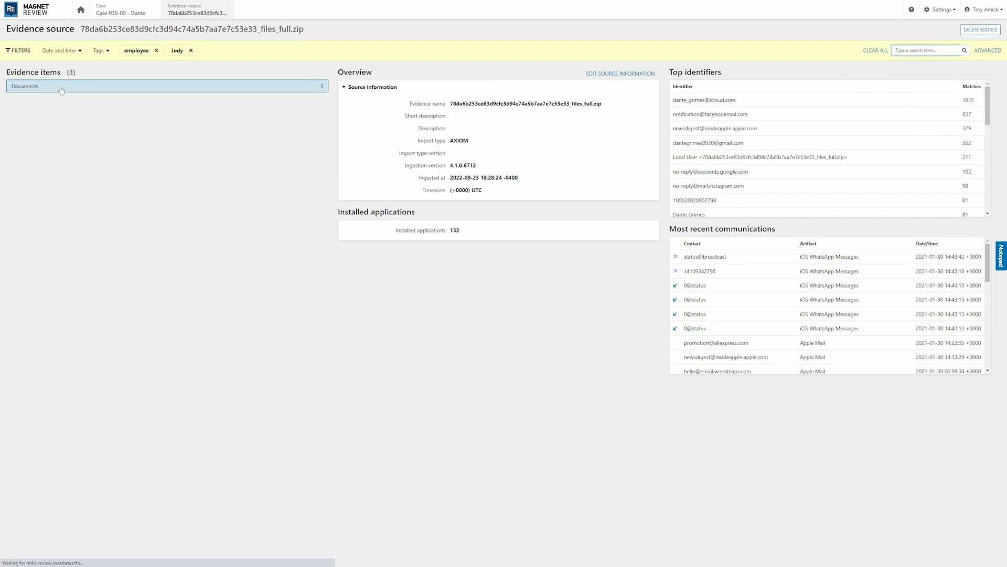
# Open the matching Documents and the Employee CC_SN Information 2.xlsx details.
pyautogui.click(31, 86)
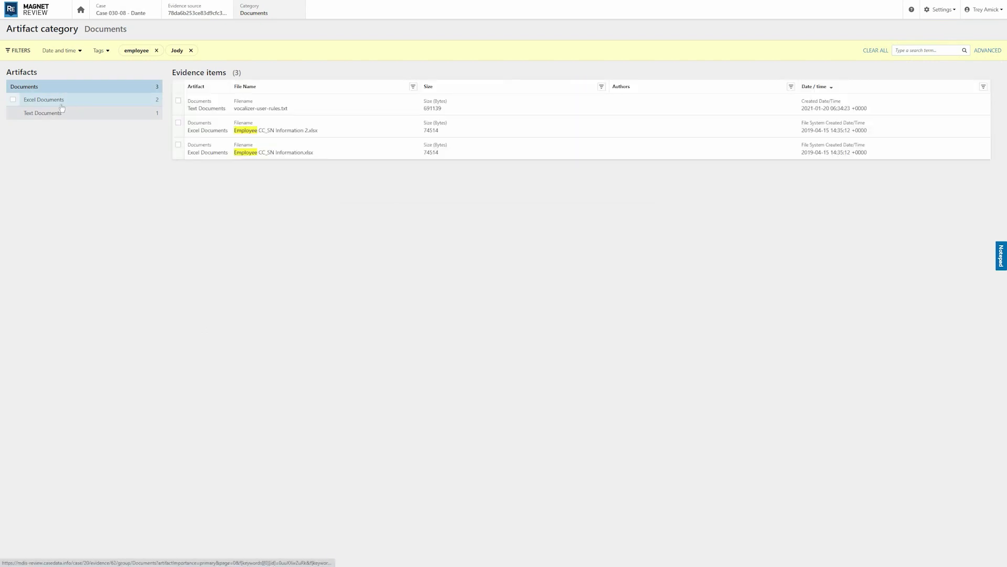
pyautogui.click(274, 131)
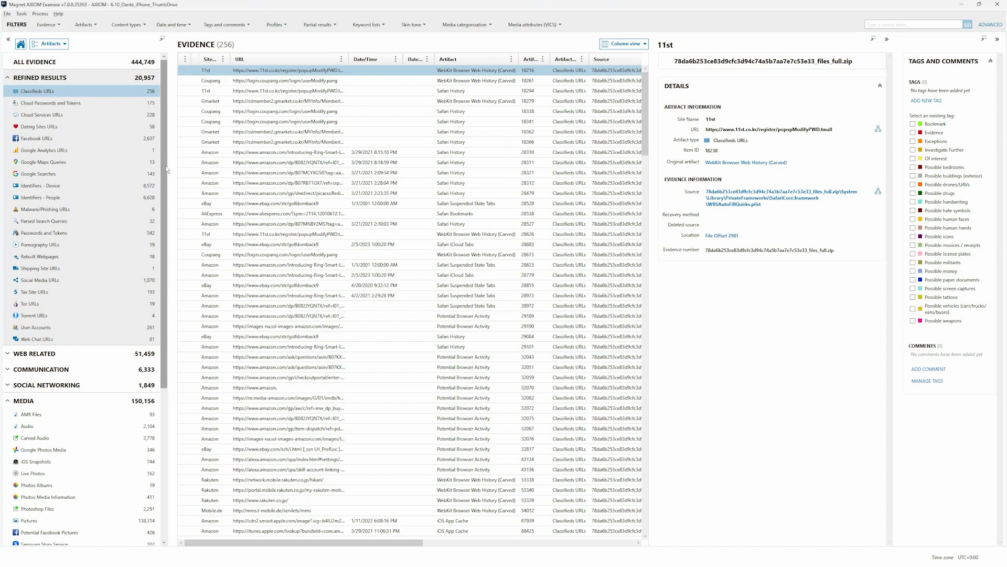
# Show only the 7 Secret Photo Vault Media items, switching the evidence view to thumbnails.
pyautogui.scroll(-6, 121, 366)
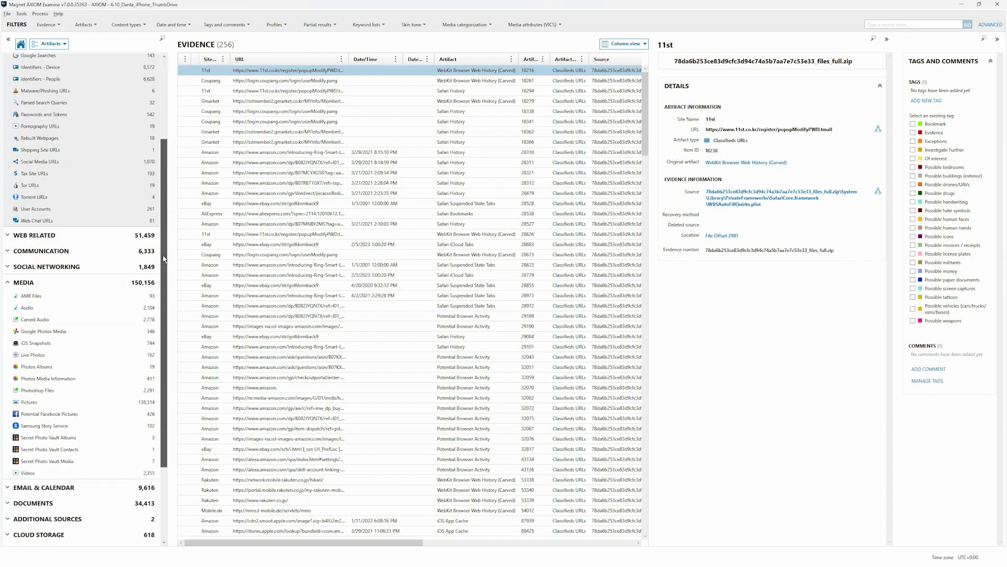
pyautogui.click(121, 382)
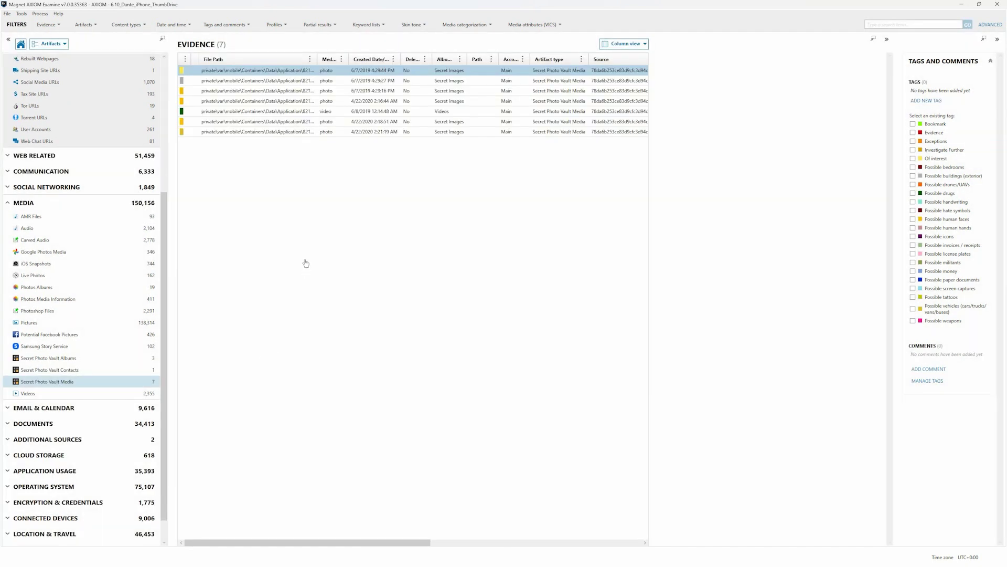
pyautogui.click(623, 44)
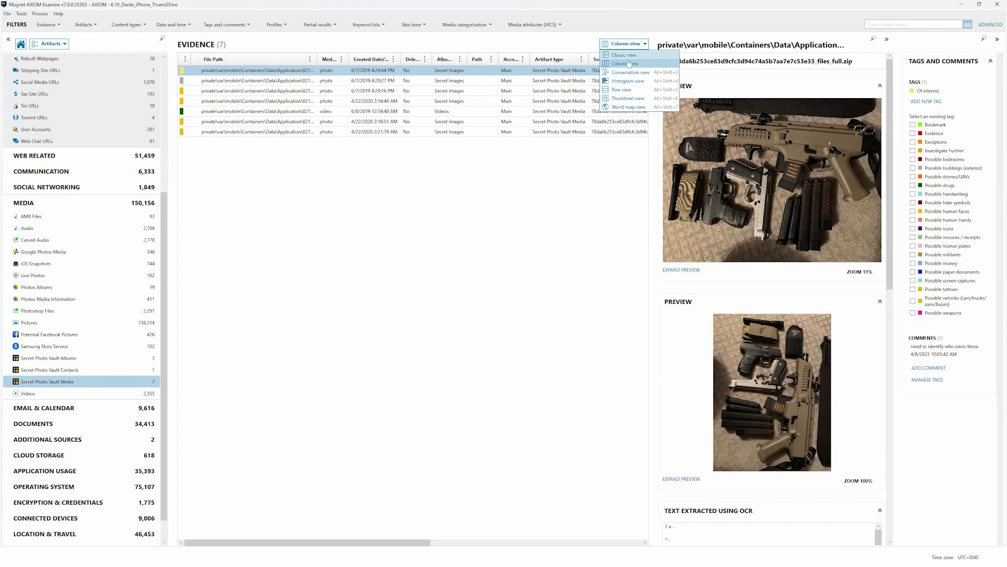
pyautogui.click(628, 99)
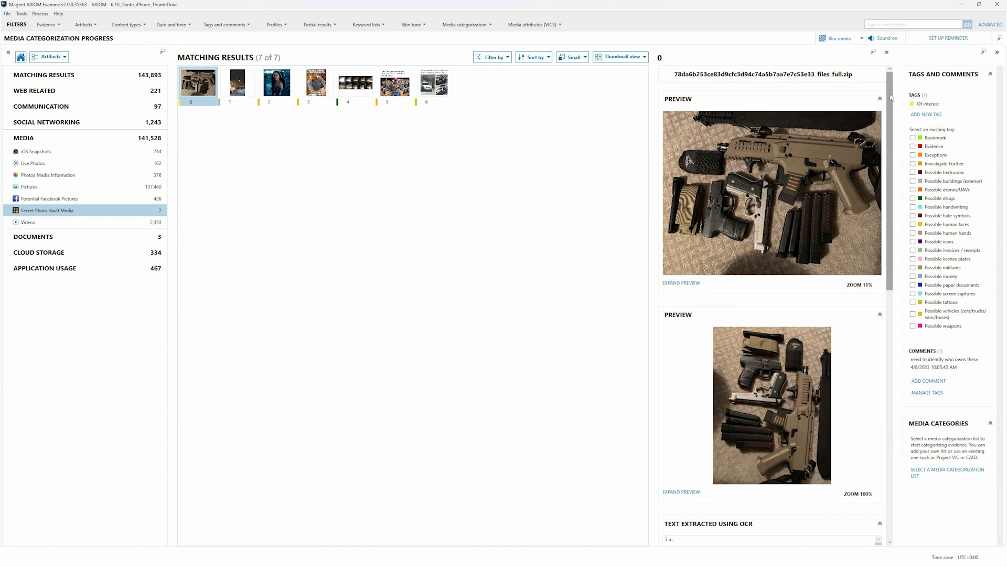
# Check the firearms photo's Of interest tag and comment in Tags and Comments.
pyautogui.moveTo(928, 366)
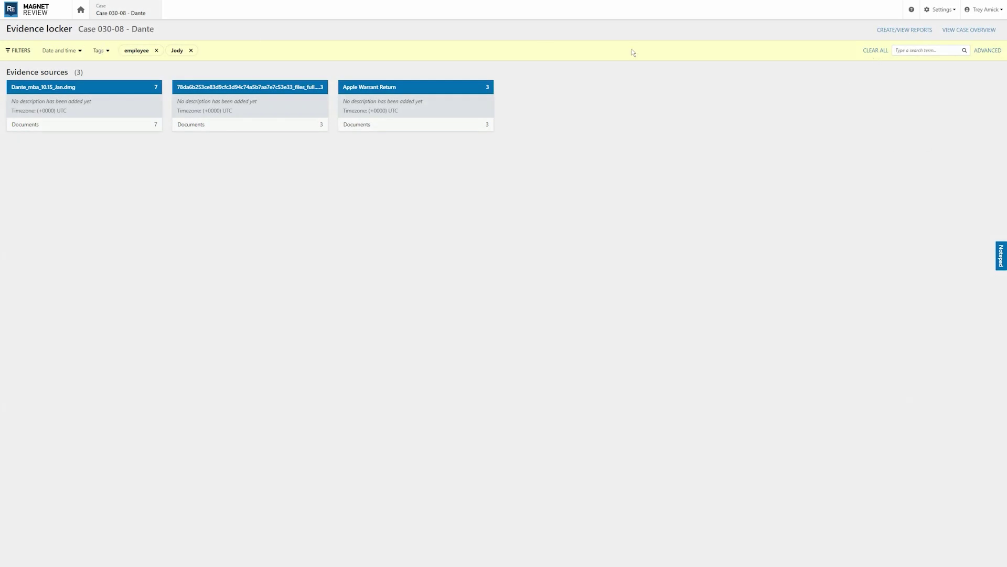
# Clear all search filters and filter the case to items tagged Of Interest.
pyautogui.click(877, 51)
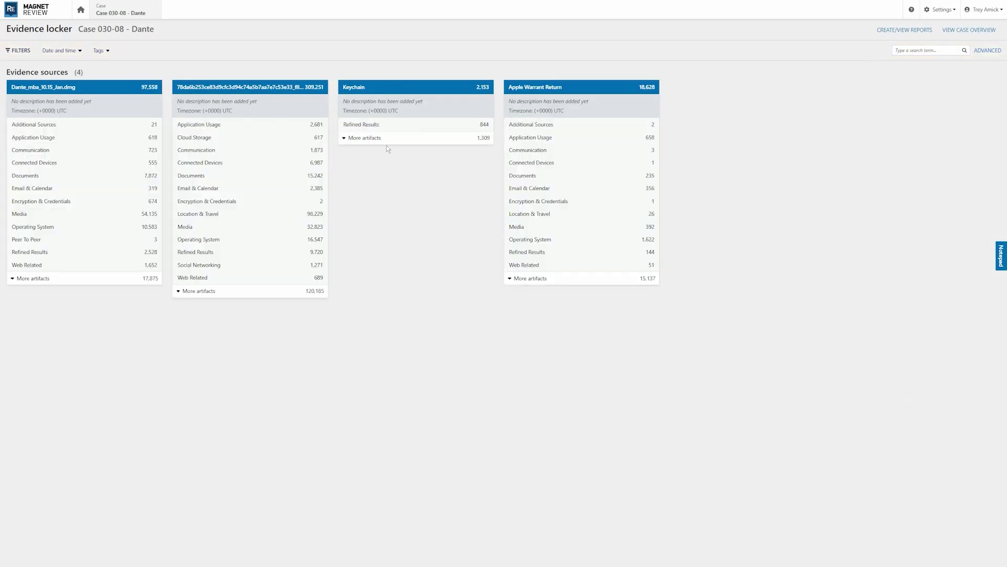
pyautogui.click(100, 51)
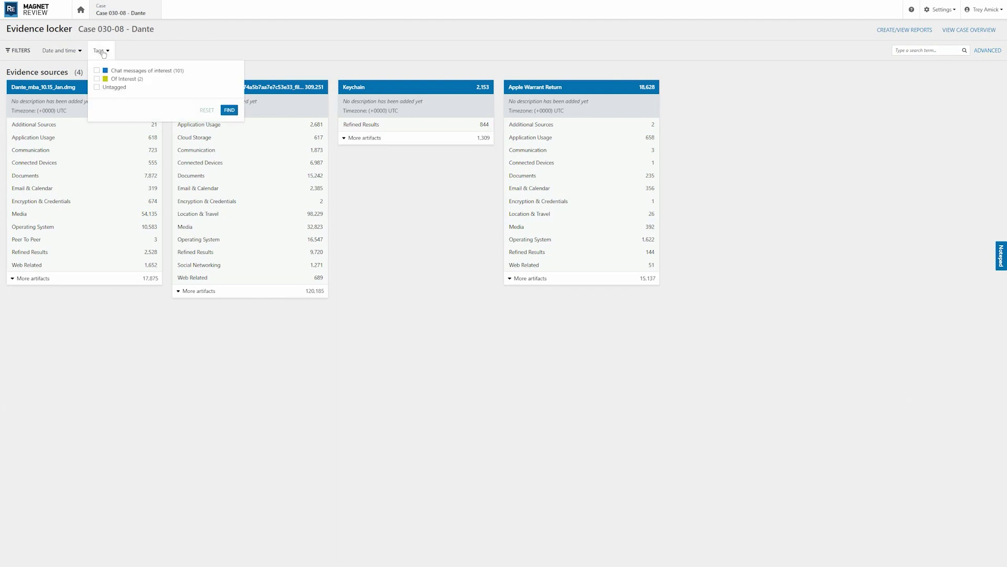
pyautogui.click(98, 78)
pyautogui.click(230, 110)
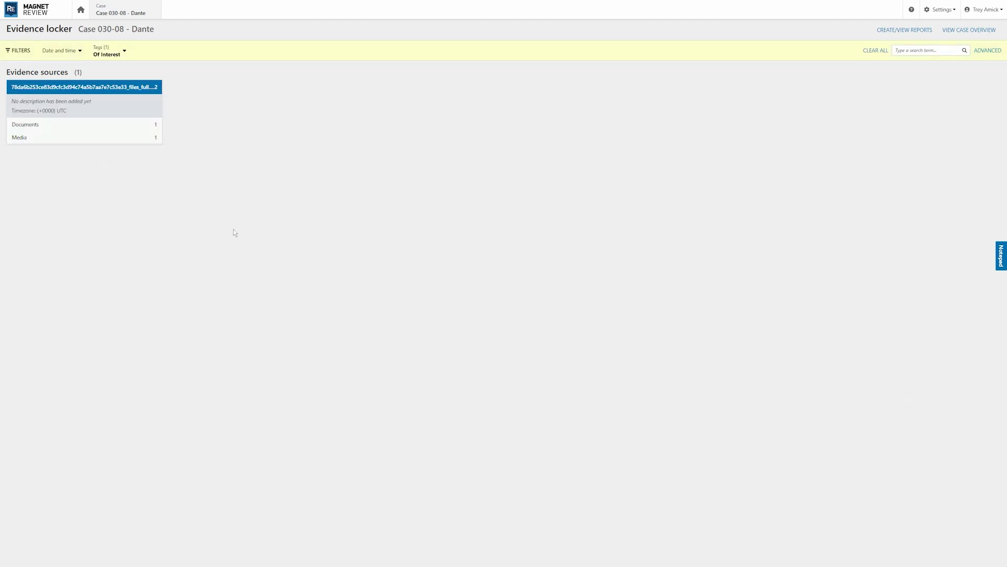
# Open the tagged Media item to see the firearms photo's details and ownership comment.
pyautogui.click(20, 138)
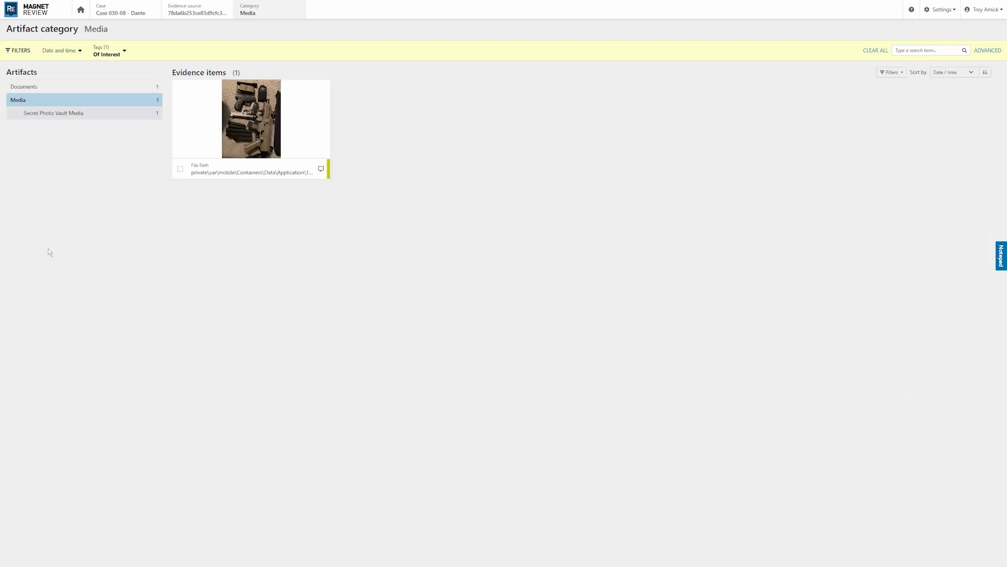
pyautogui.click(314, 132)
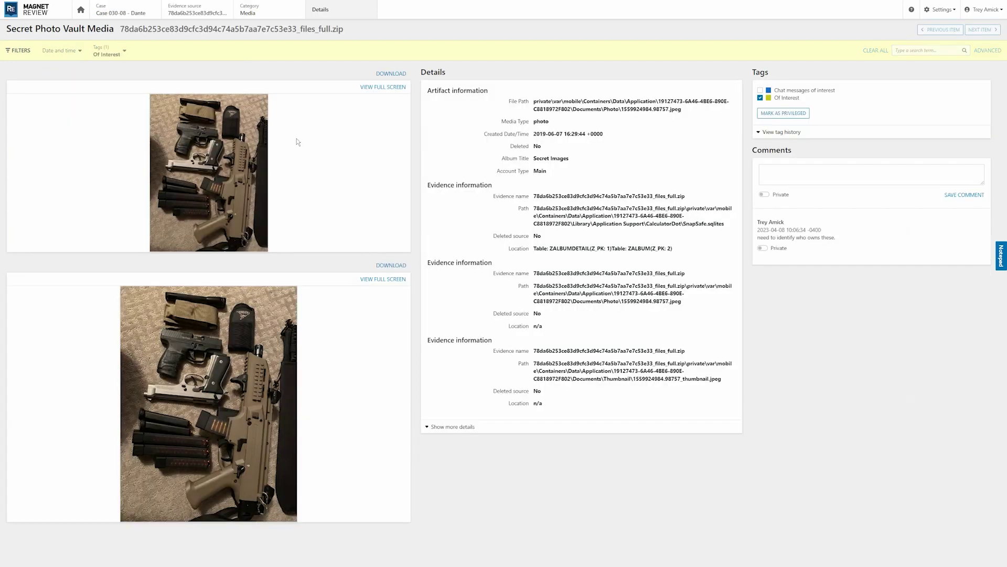